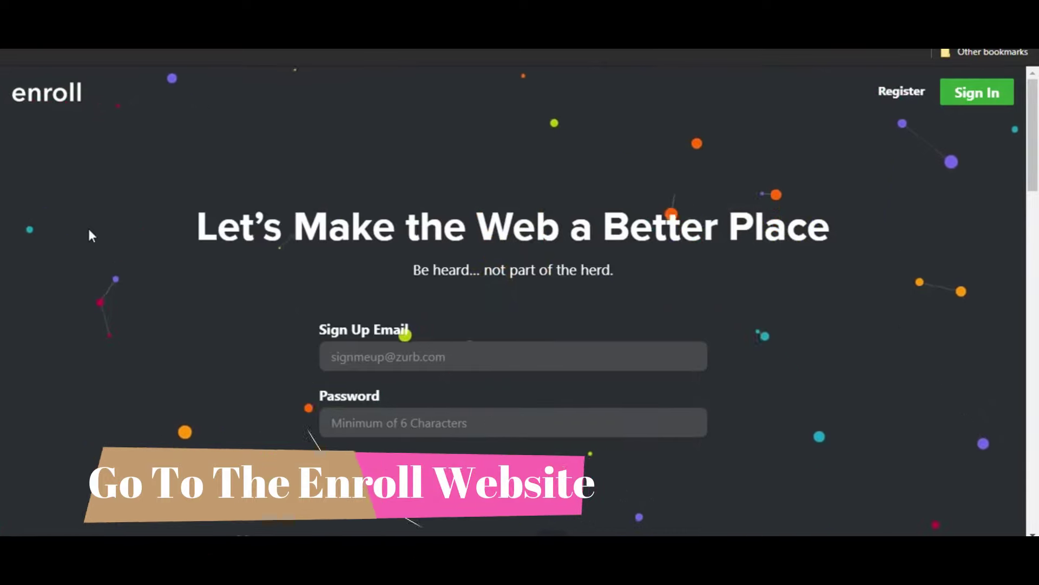
Step: Answer polls on the Enroll dashboard, reaching 113 answered and 106 points
click(372, 225)
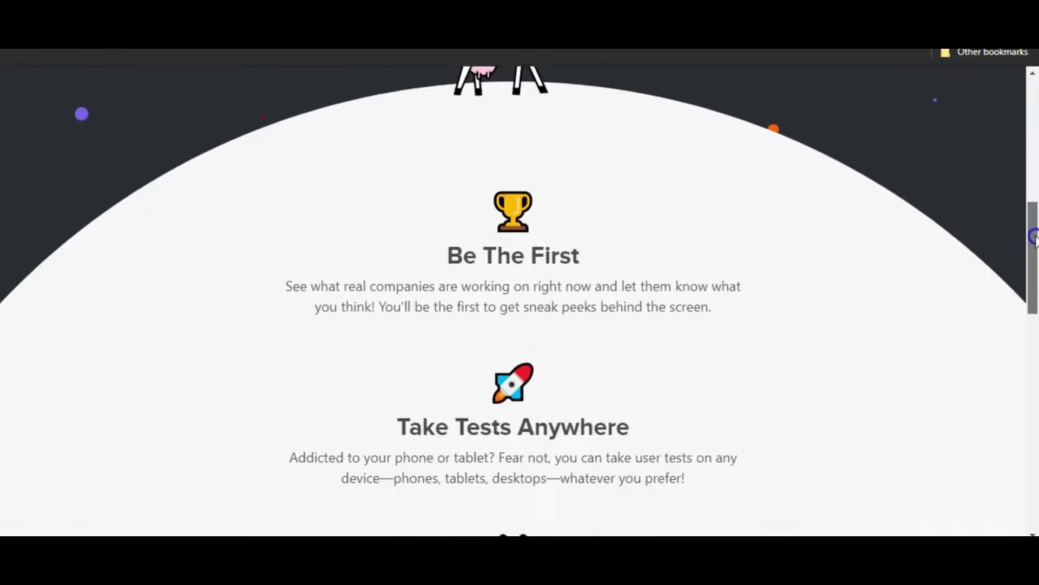
drag(1036, 109, 1033, 364)
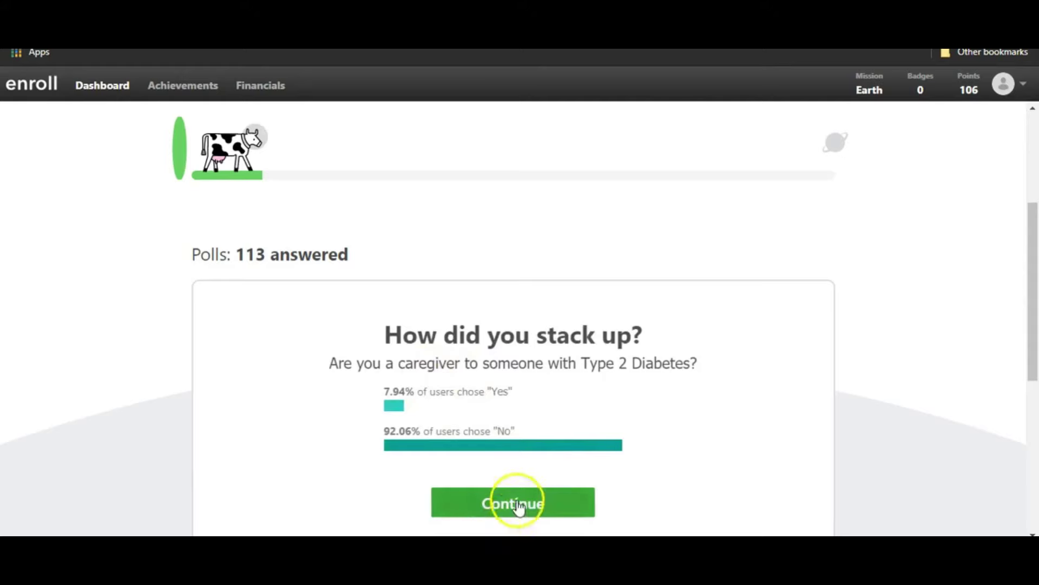
Step: Move on to the next Enroll poll question
click(516, 500)
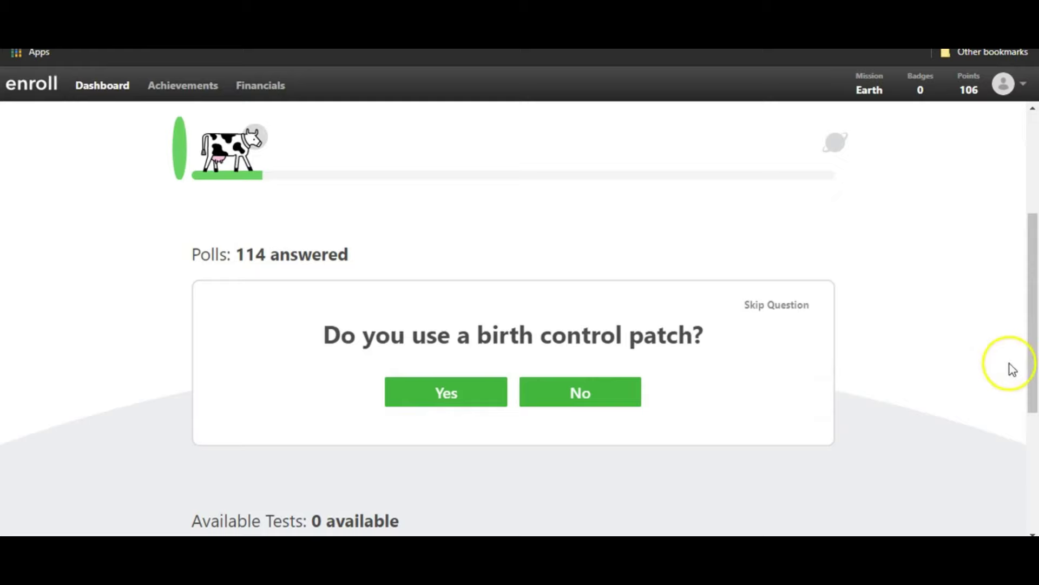
scroll(1011, 369, up, 3)
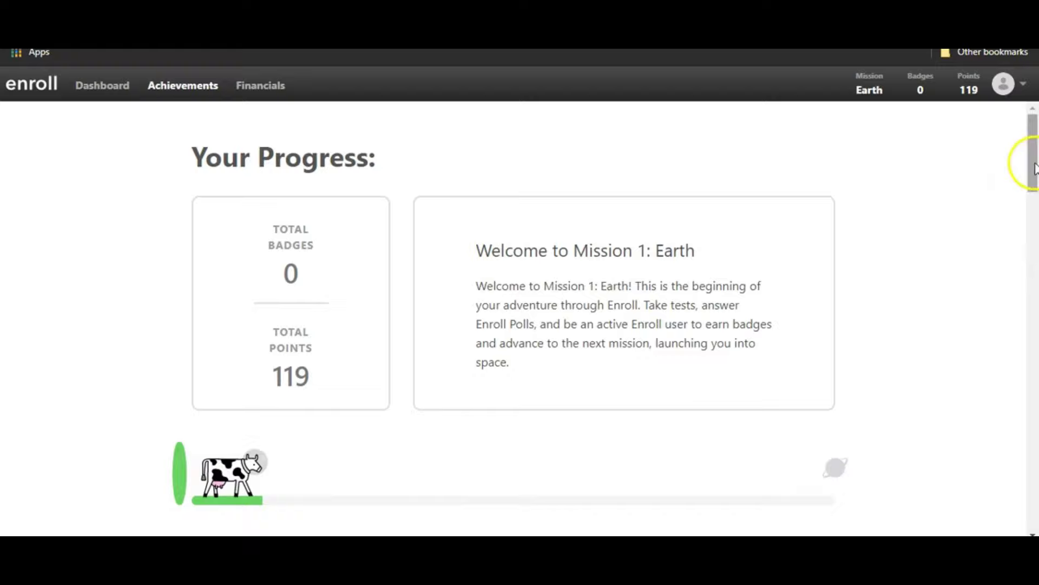
drag(1034, 166, 1036, 512)
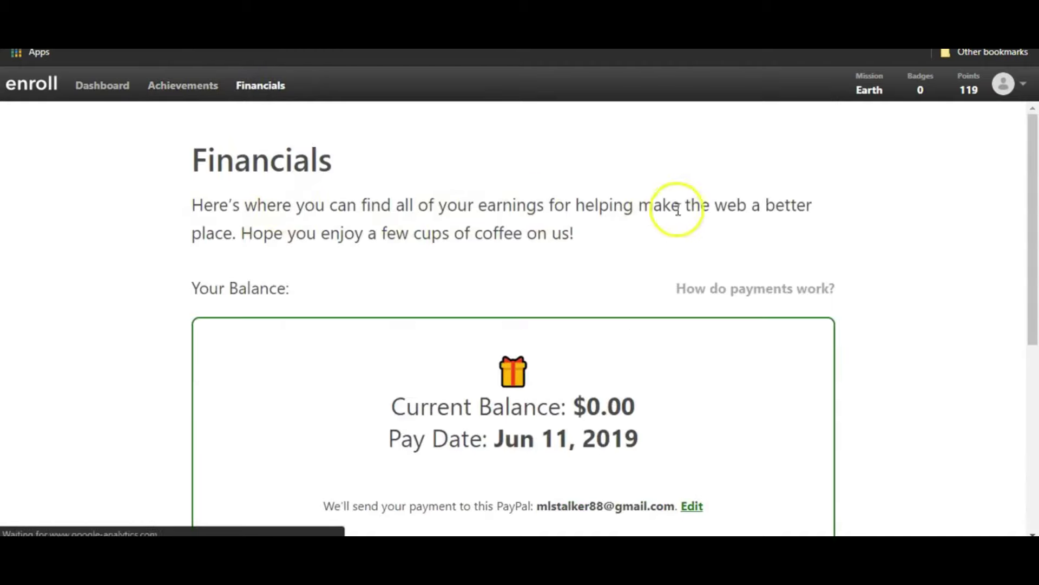
scroll(783, 296, down, 2)
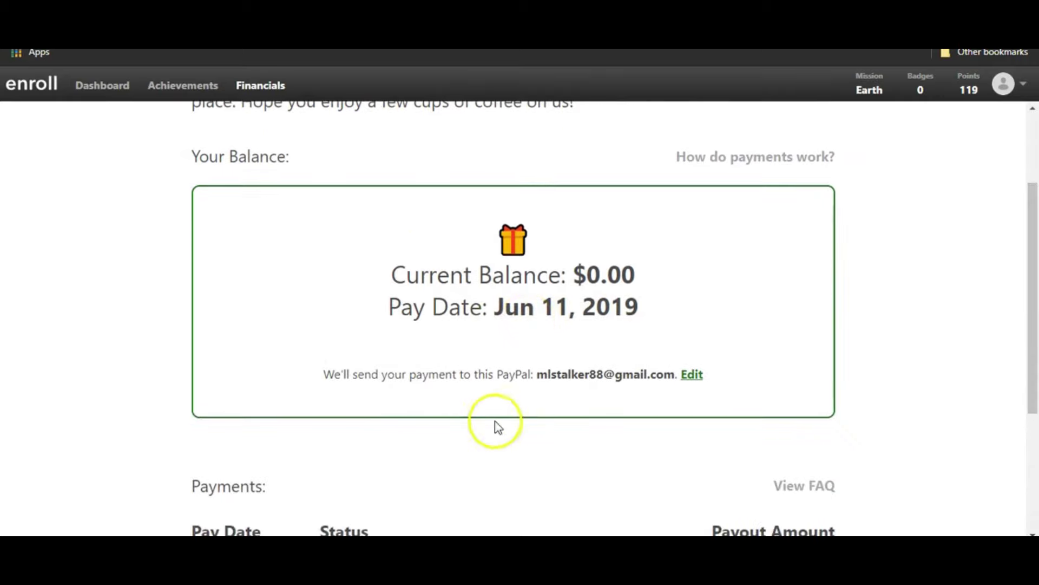
drag(1031, 213, 609, 341)
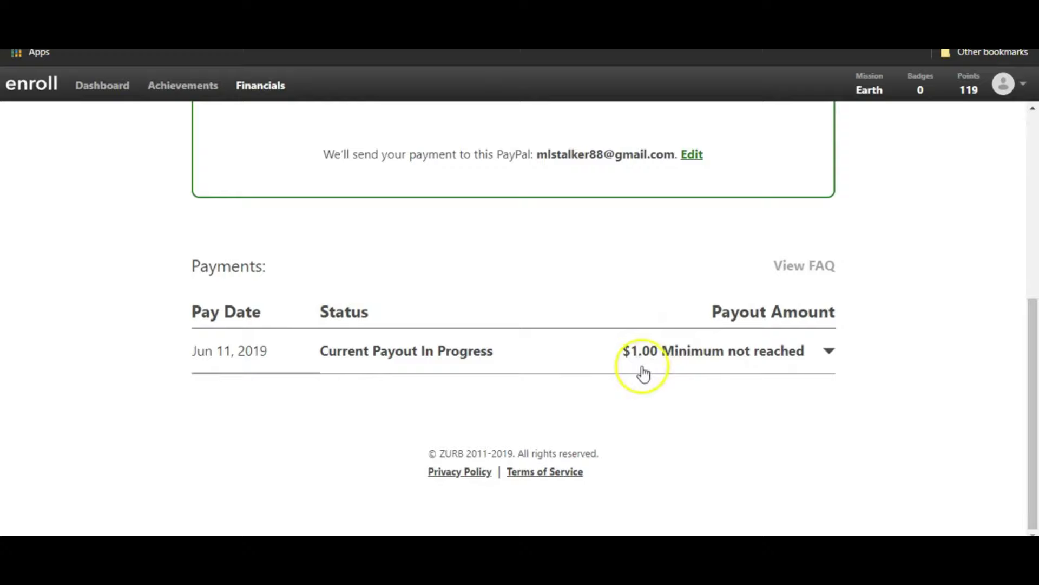
drag(1036, 351, 984, 180)
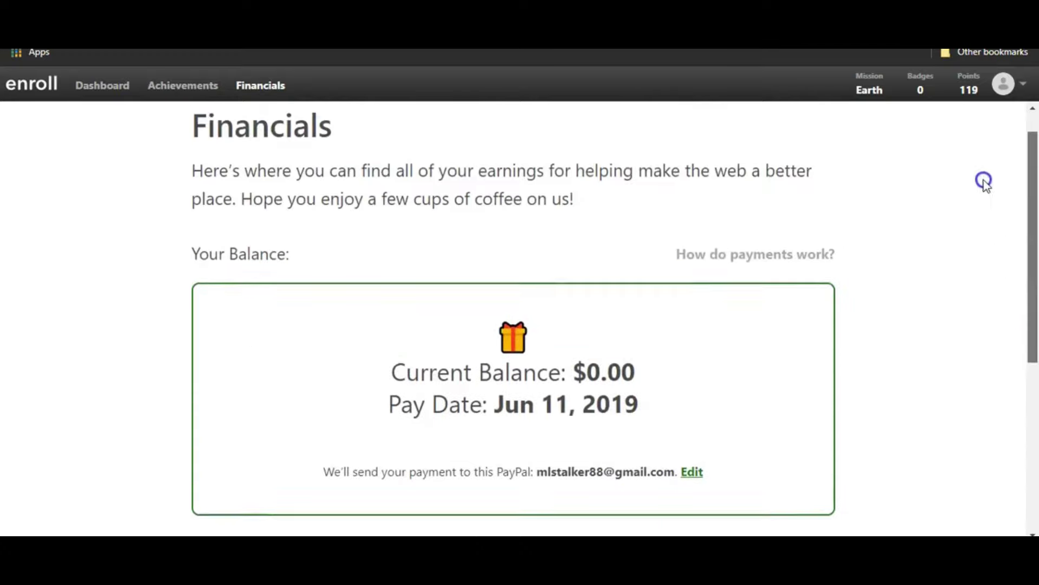
click(738, 264)
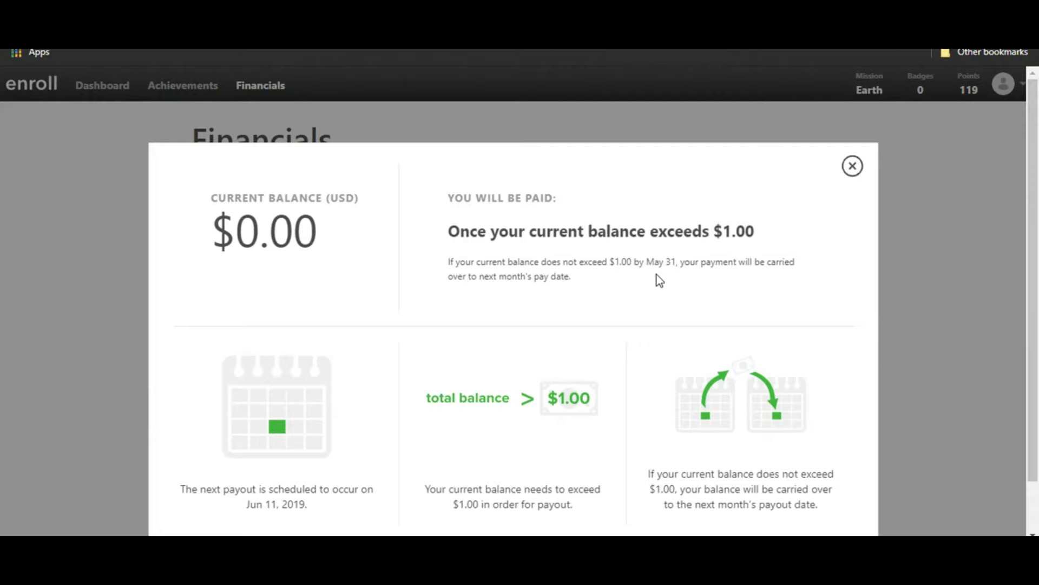
drag(1032, 213, 1032, 250)
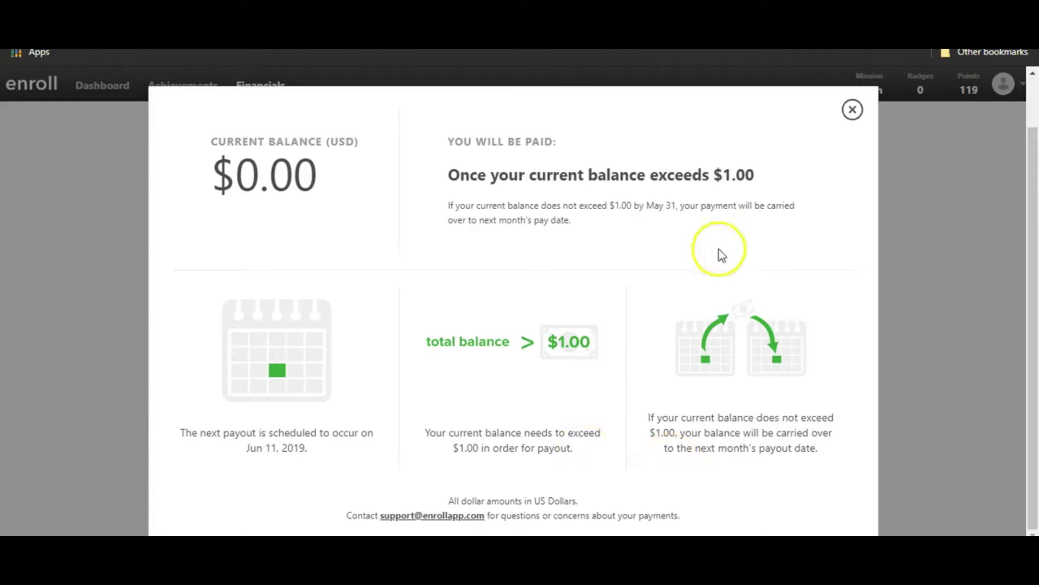
click(853, 110)
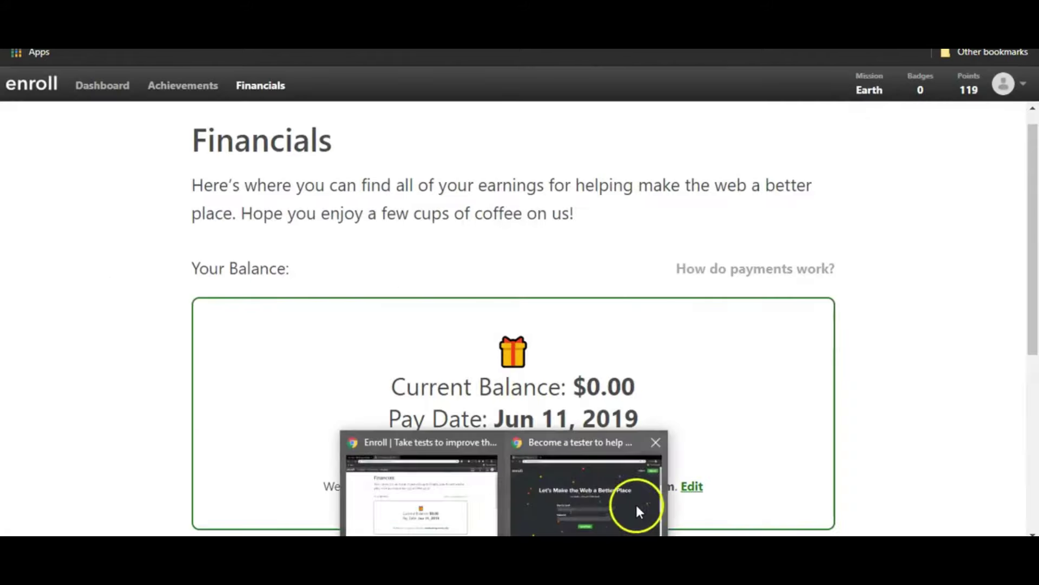
Step: Switch to the other browser window for UsabilityHub
click(625, 487)
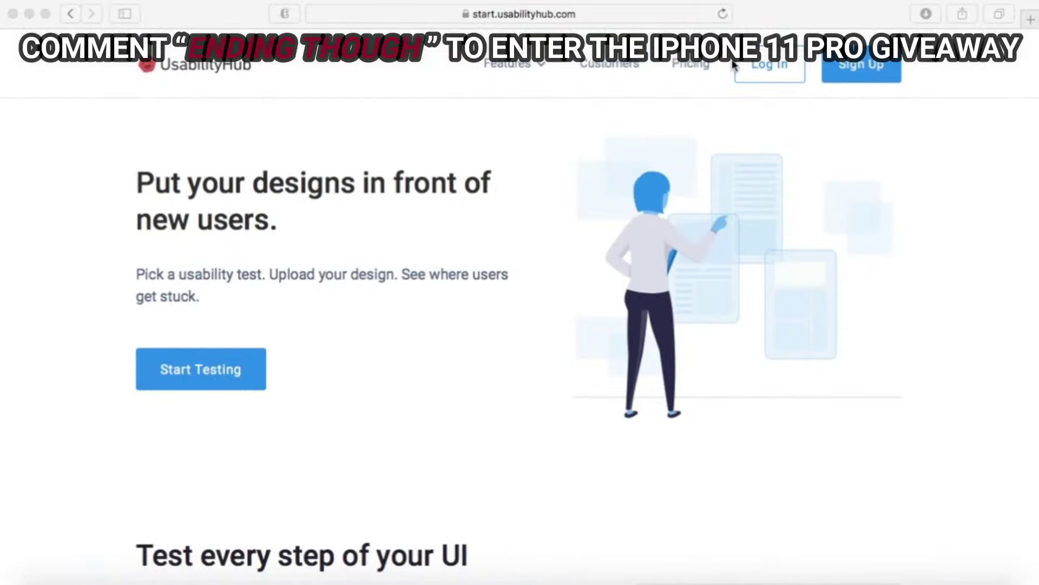
Step: Go from UsabilityHub's sign-up form to the 'I want to become a tester' page
click(868, 81)
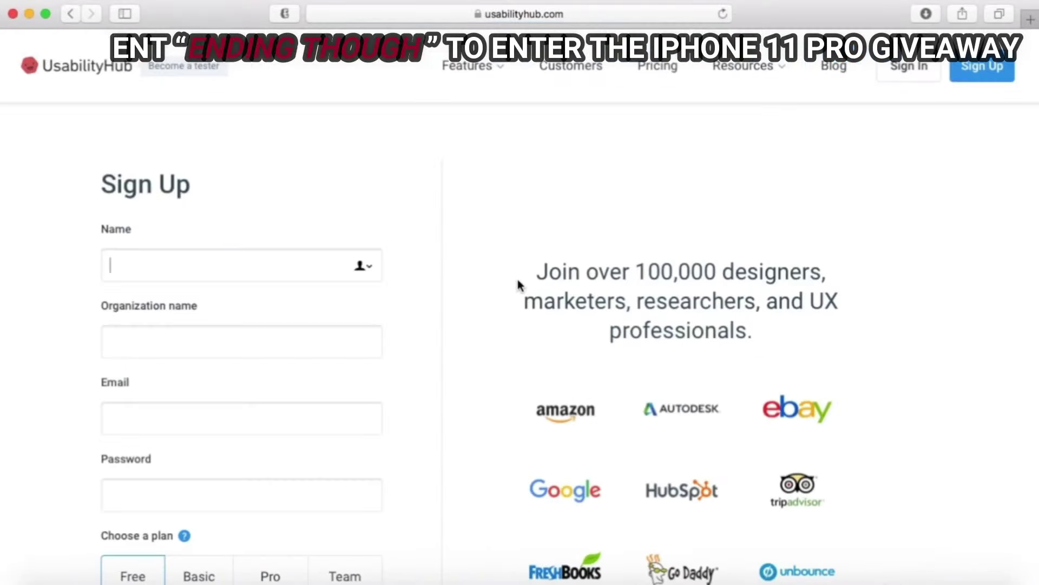
scroll(422, 262, down, 5)
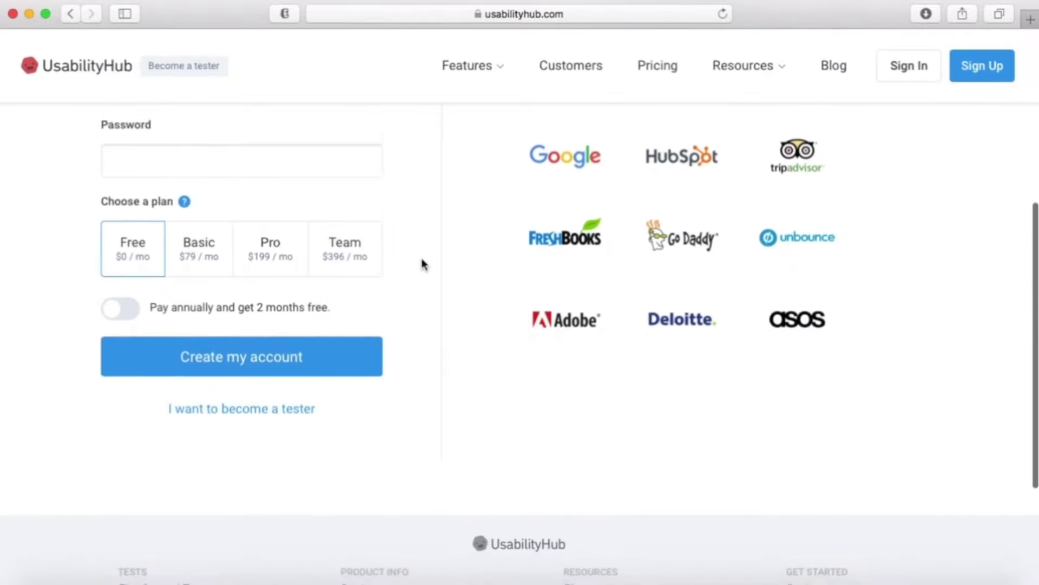
click(268, 382)
scroll(267, 379, down, 3)
scroll(268, 378, down, 3)
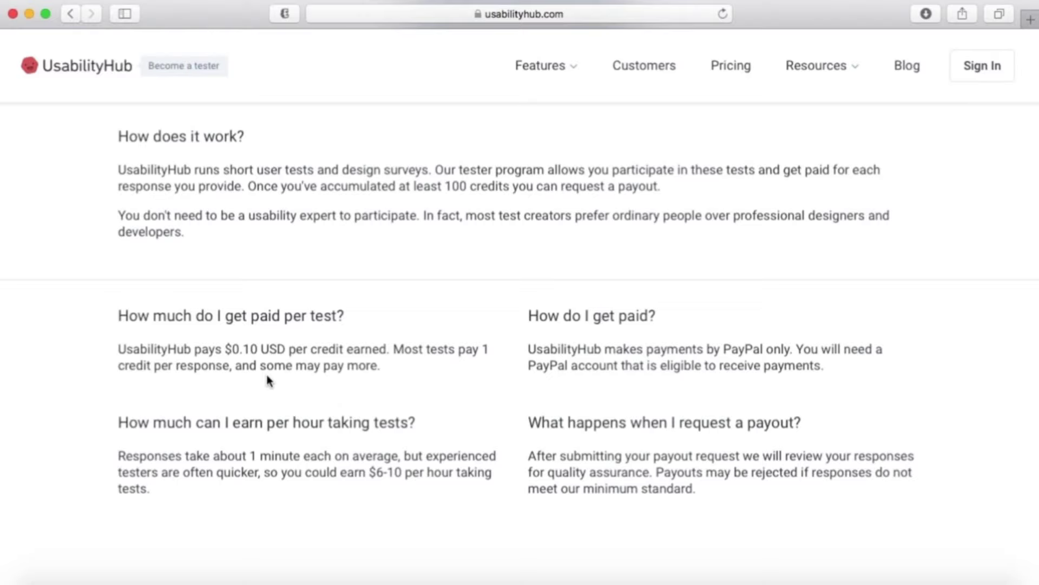
scroll(267, 378, down, 2)
scroll(267, 378, down, 2)
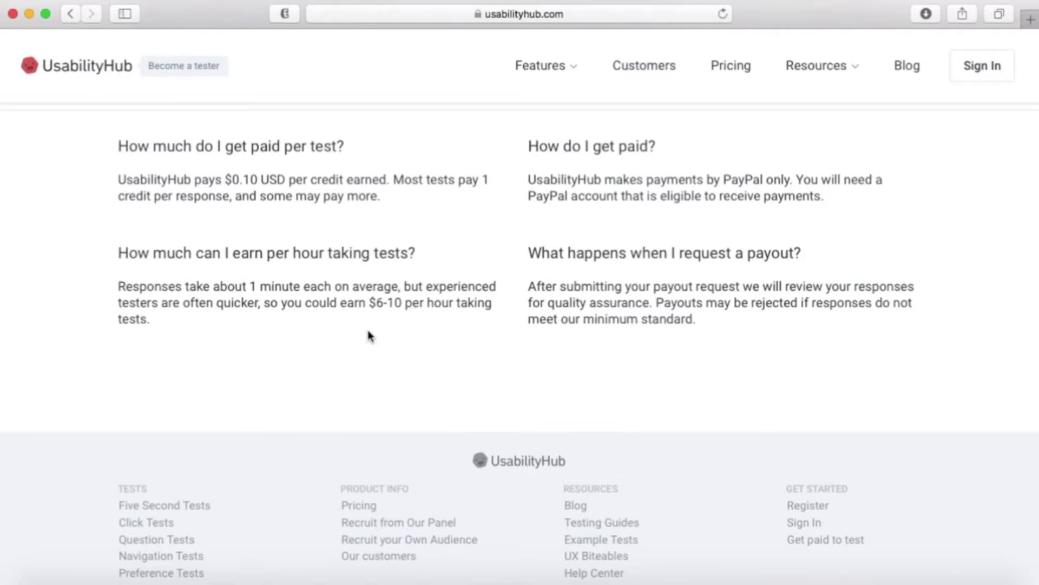
scroll(369, 336, down, 1)
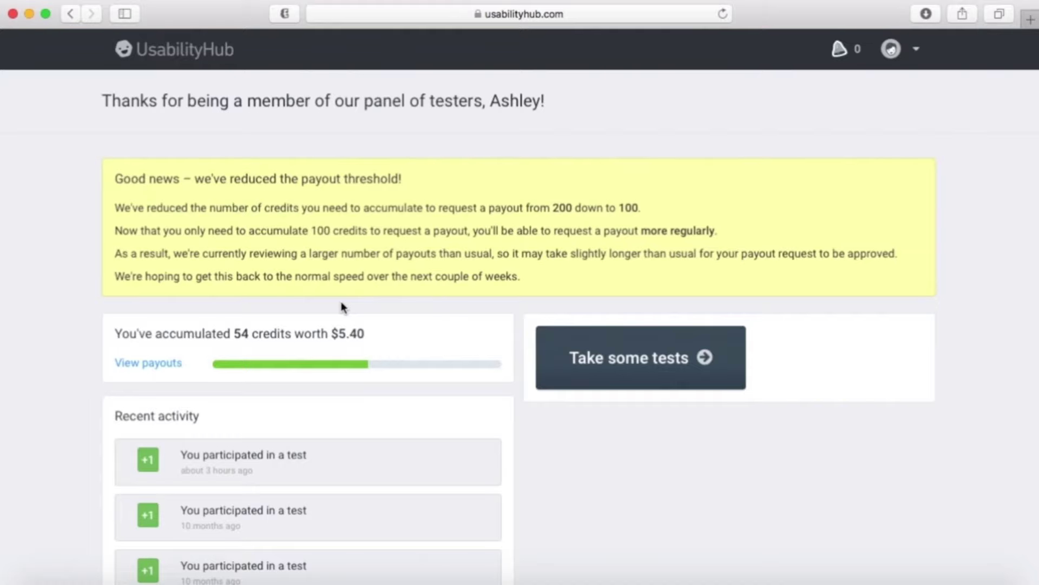
scroll(341, 307, down, 3)
scroll(342, 308, down, 2)
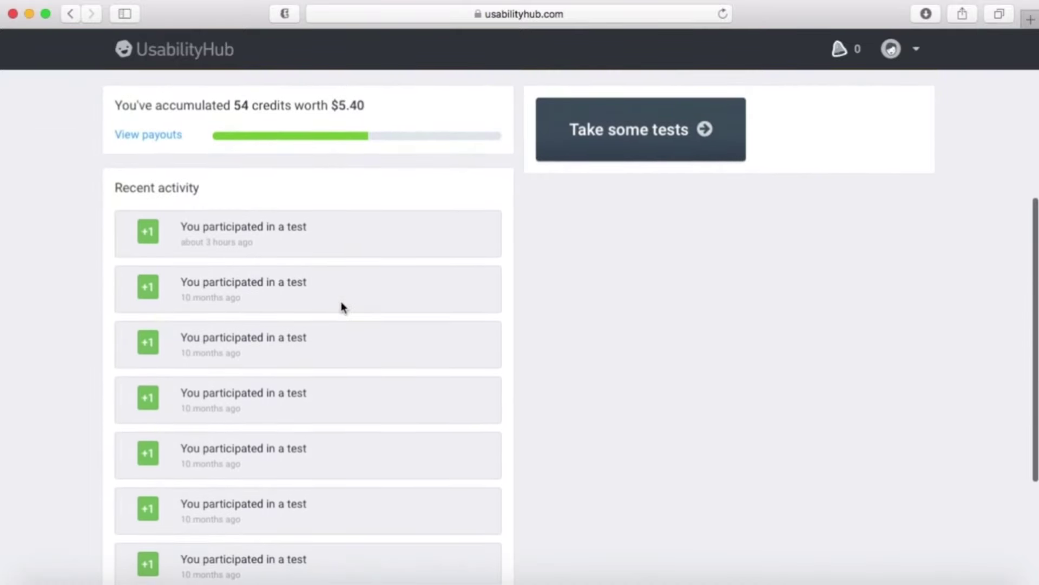
scroll(342, 307, down, 1)
scroll(341, 307, down, 2)
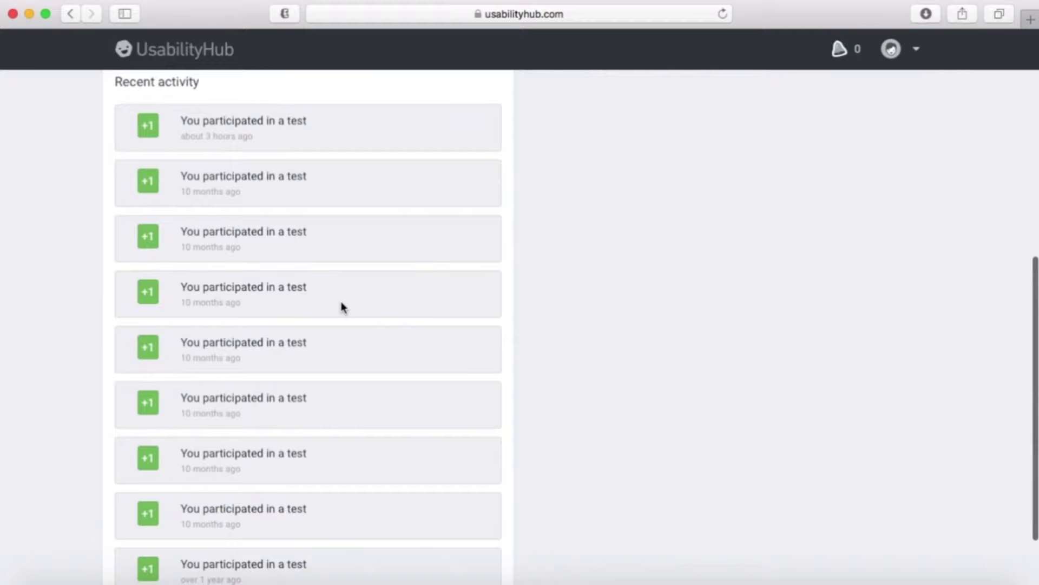
scroll(225, 502, down, 2)
scroll(230, 520, up, 10)
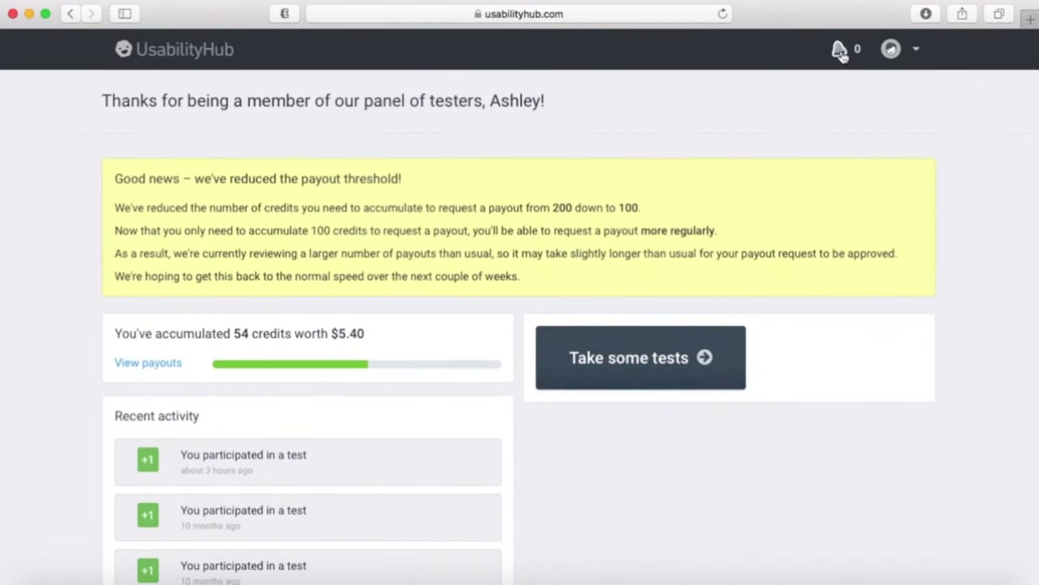
Step: Check the 54-credit payout progress, then look for tests back on the dashboard
click(910, 55)
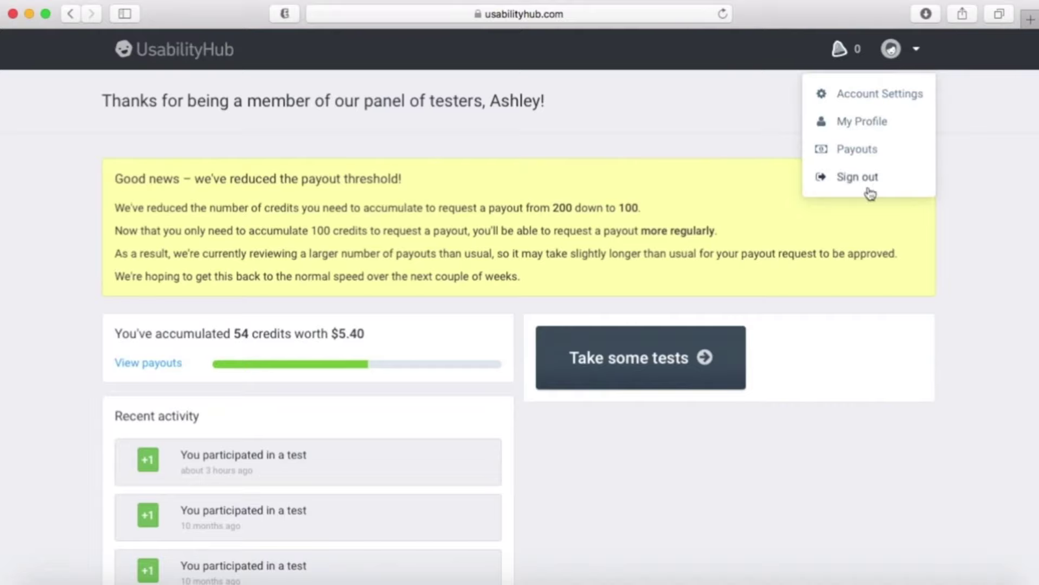
click(598, 170)
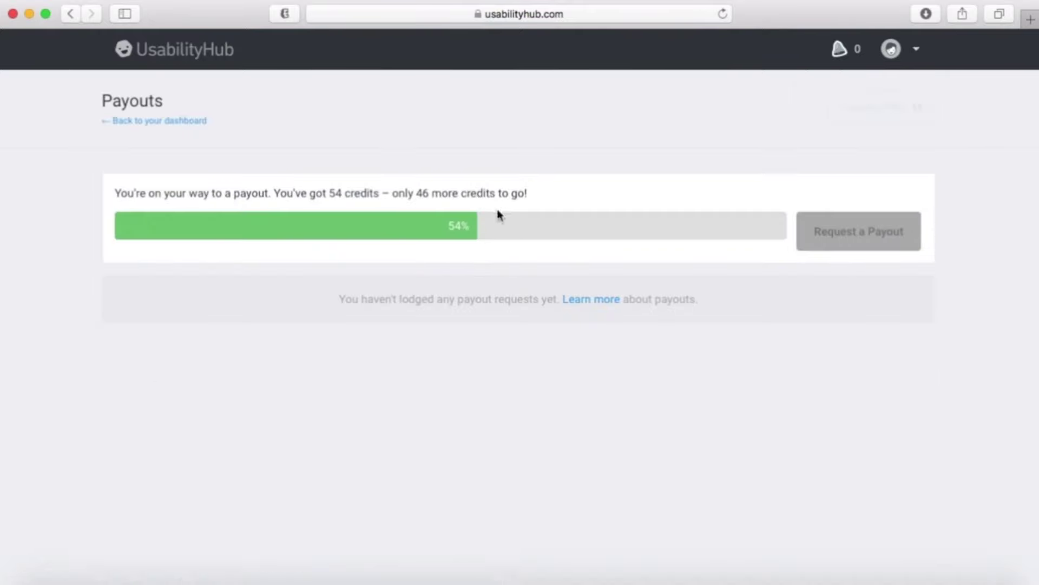
click(200, 121)
click(658, 353)
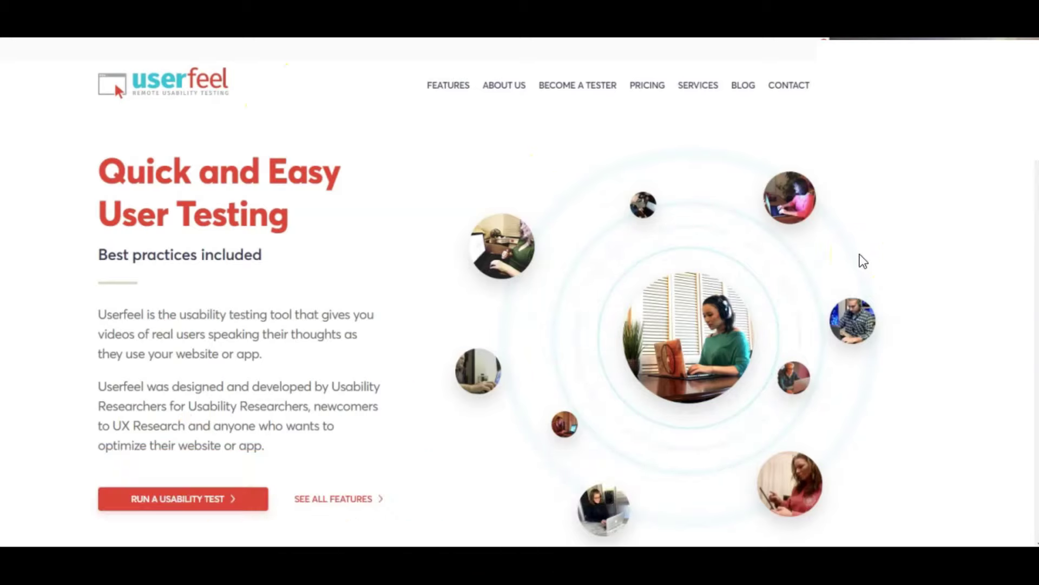
scroll(861, 260, down, 1)
scroll(863, 261, down, 3)
scroll(863, 261, down, 1)
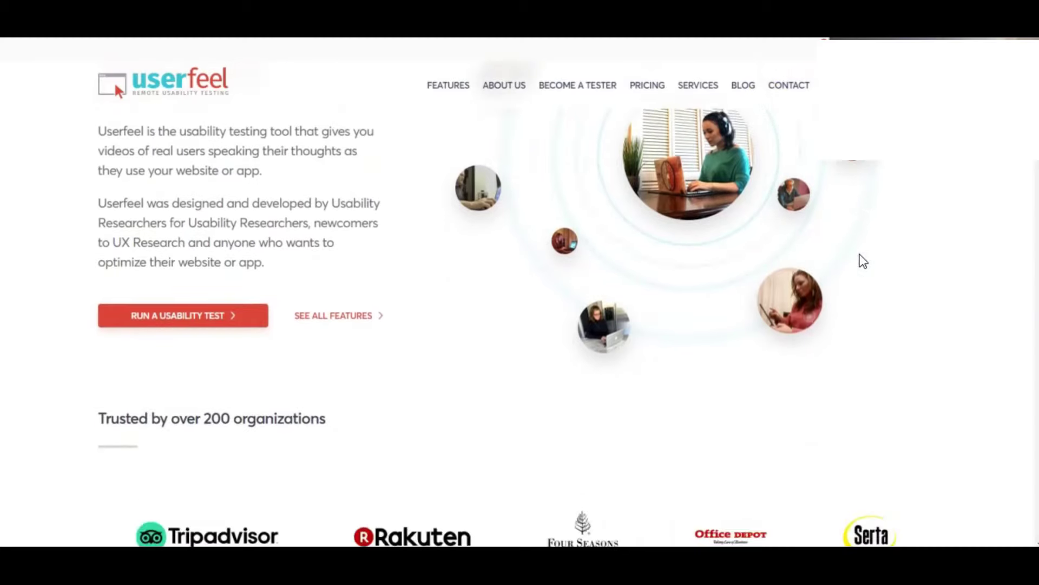
scroll(863, 261, down, 3)
scroll(863, 261, down, 3)
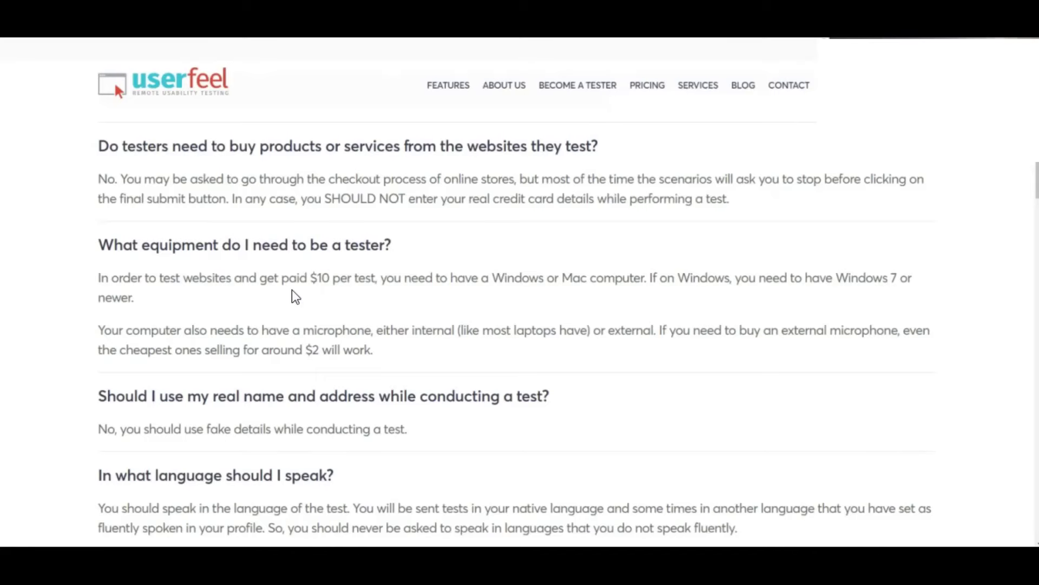
scroll(550, 357, down, 1)
scroll(552, 360, down, 1)
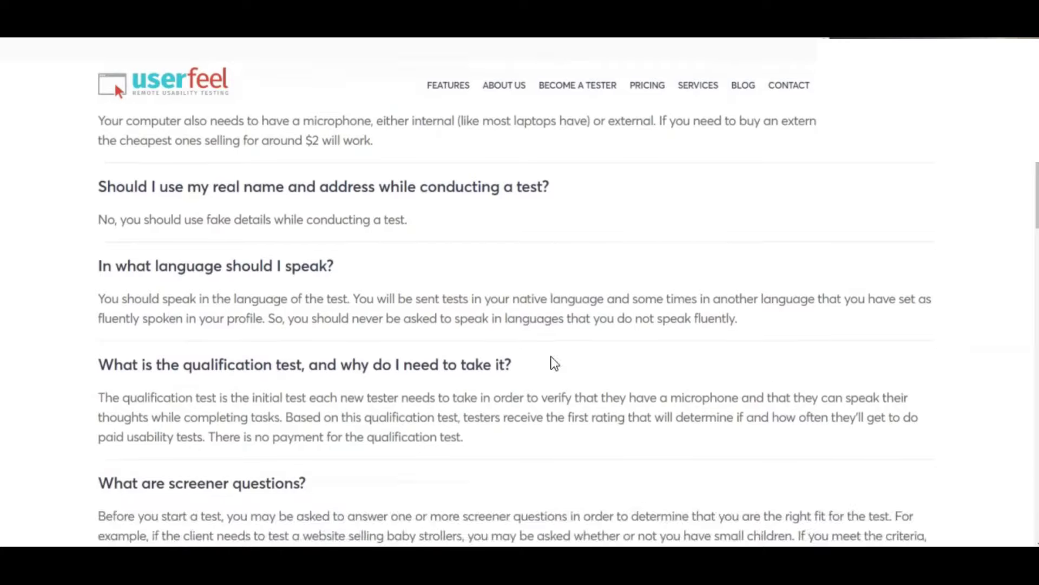
scroll(551, 360, down, 1)
scroll(553, 363, down, 1)
scroll(553, 363, down, 1)
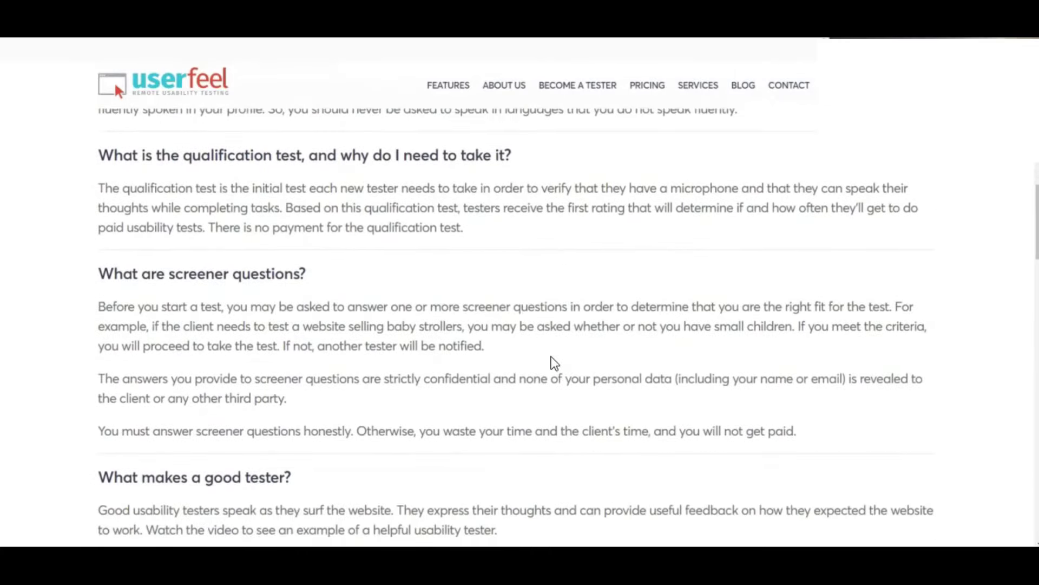